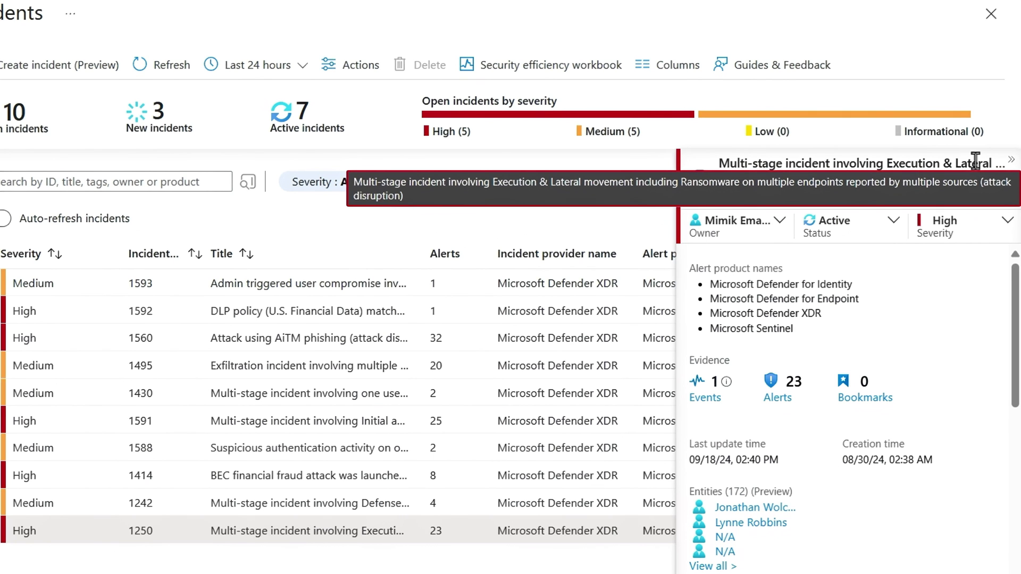
# Open incident 1250's full details page from the preview pane
pyautogui.scroll(-3, 1015, 339)
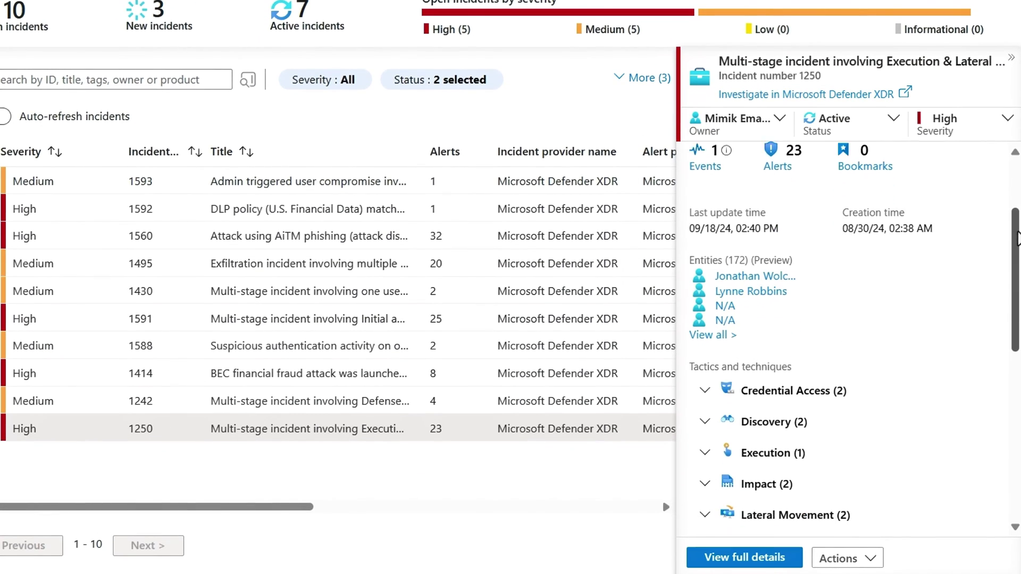
pyautogui.moveTo(1016, 239); pyautogui.dragTo(1016, 345)
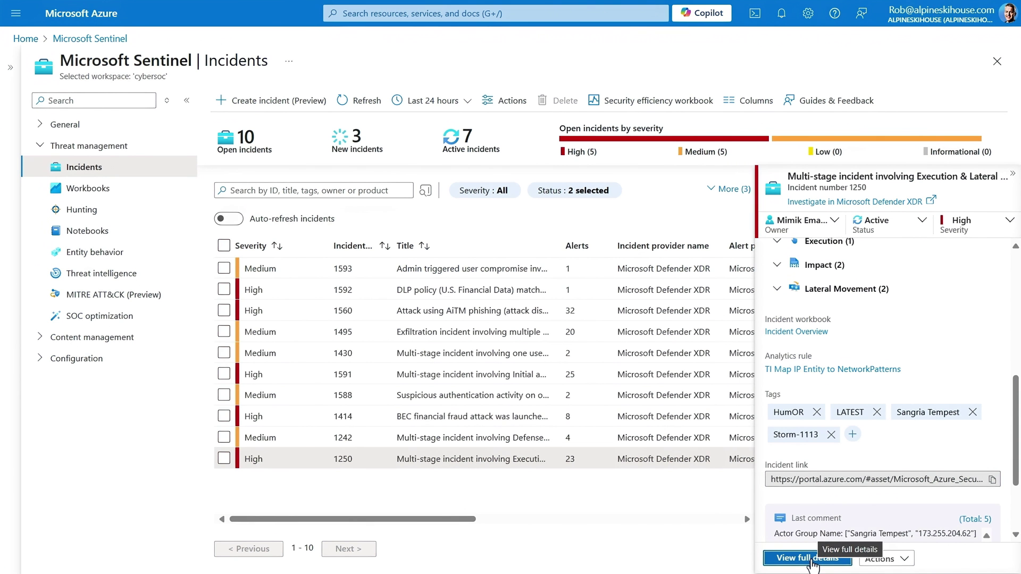
pyautogui.click(812, 559)
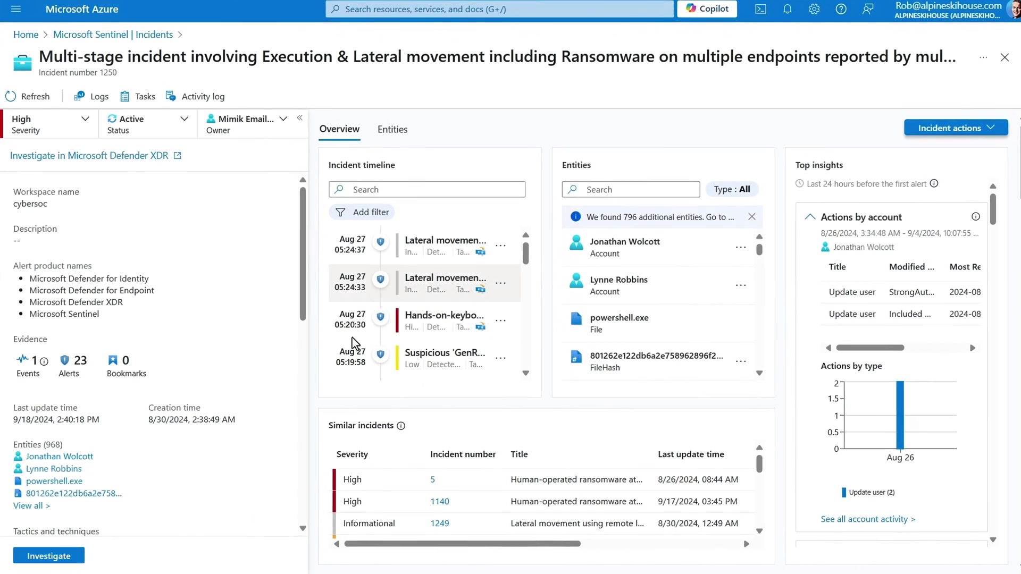
pyautogui.moveTo(313, 266); pyautogui.dragTo(375, 433)
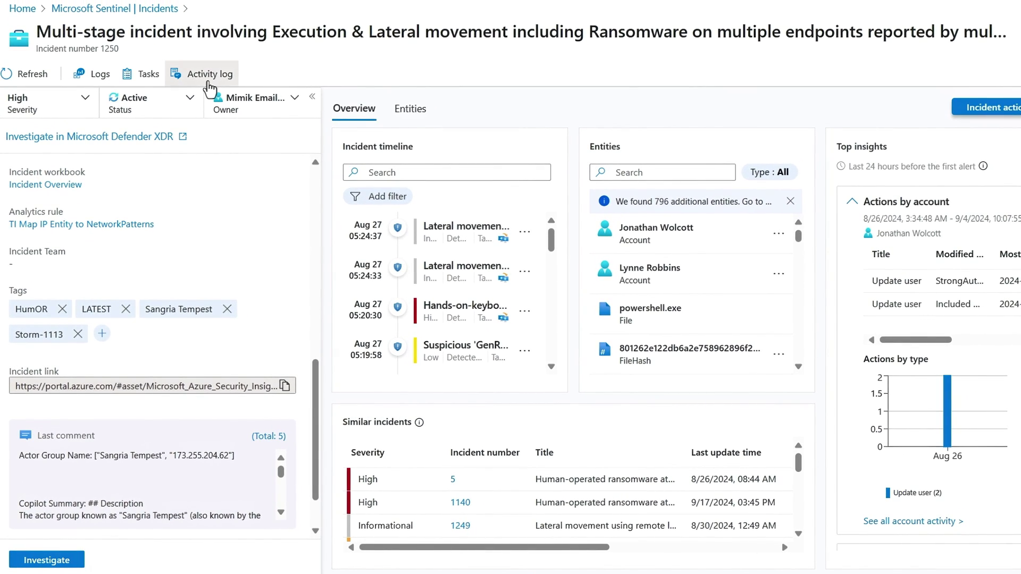
pyautogui.click(209, 83)
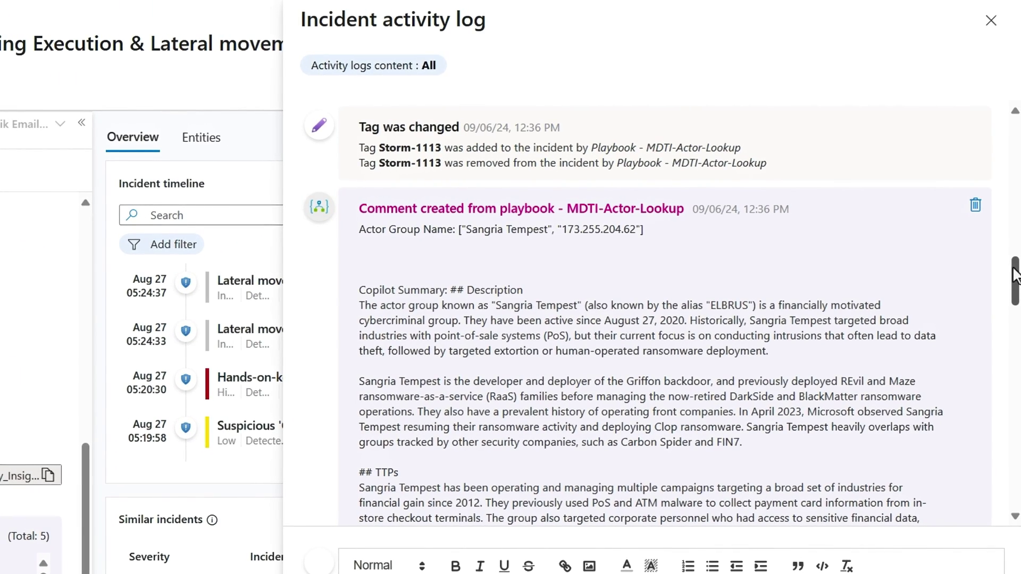
# Scroll through the activity log's playbook comments summarizing Sangria Tempest and Storm-1113
pyautogui.moveTo(1015, 274); pyautogui.dragTo(1013, 285)
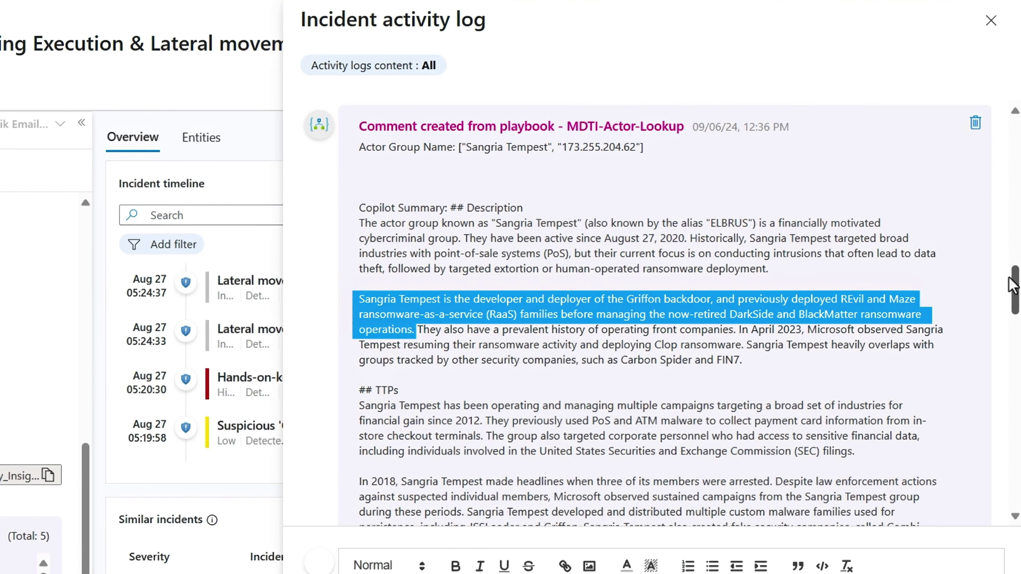
pyautogui.moveTo(1012, 285); pyautogui.dragTo(1014, 308)
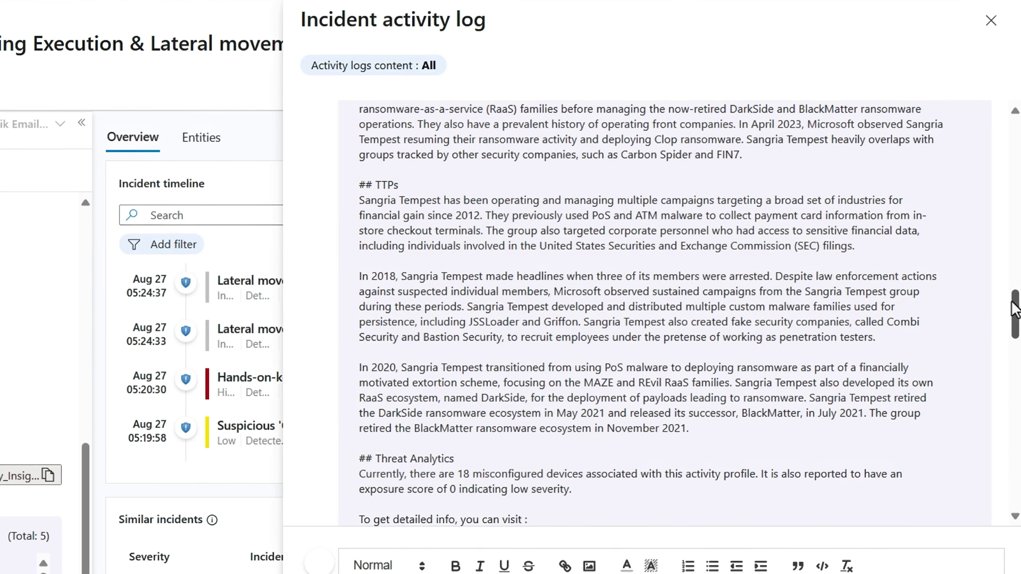
pyautogui.moveTo(1014, 308); pyautogui.dragTo(1016, 367)
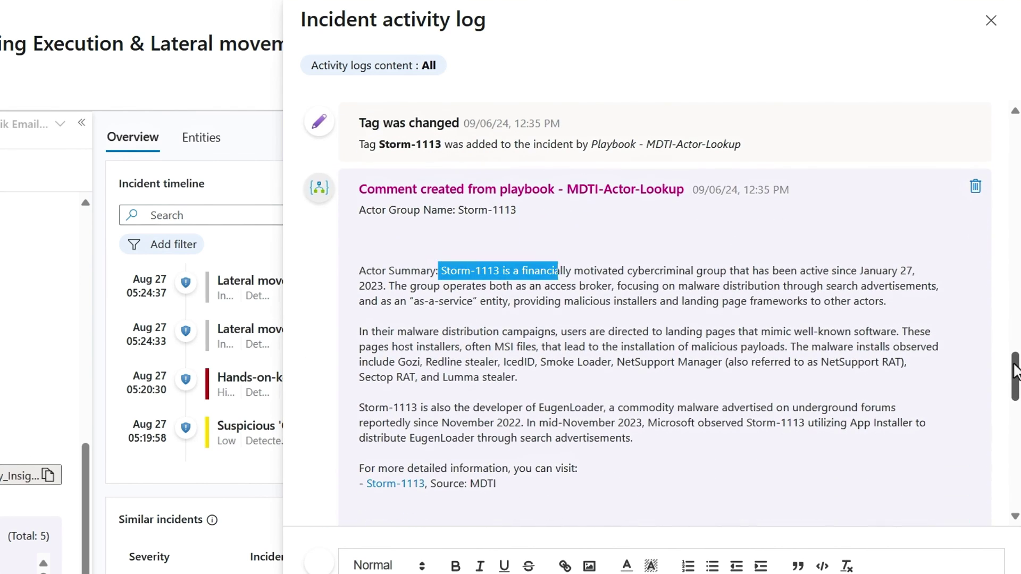
pyautogui.moveTo(376, 286); pyautogui.dragTo(873, 302)
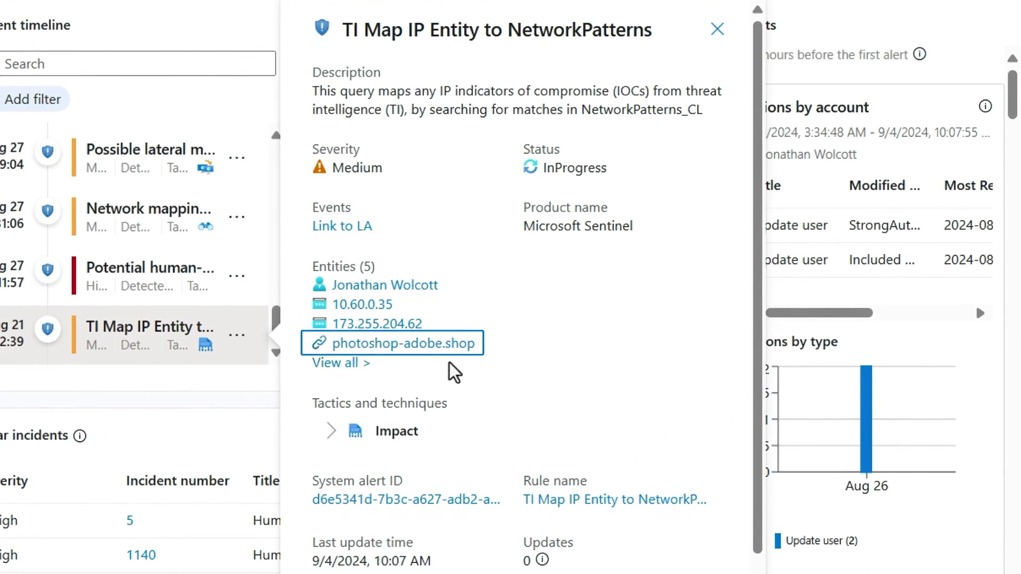
# Select the photoshop-adobe.shop domain entity text in the alert to copy it
pyautogui.moveTo(475, 345); pyautogui.dragTo(354, 351)
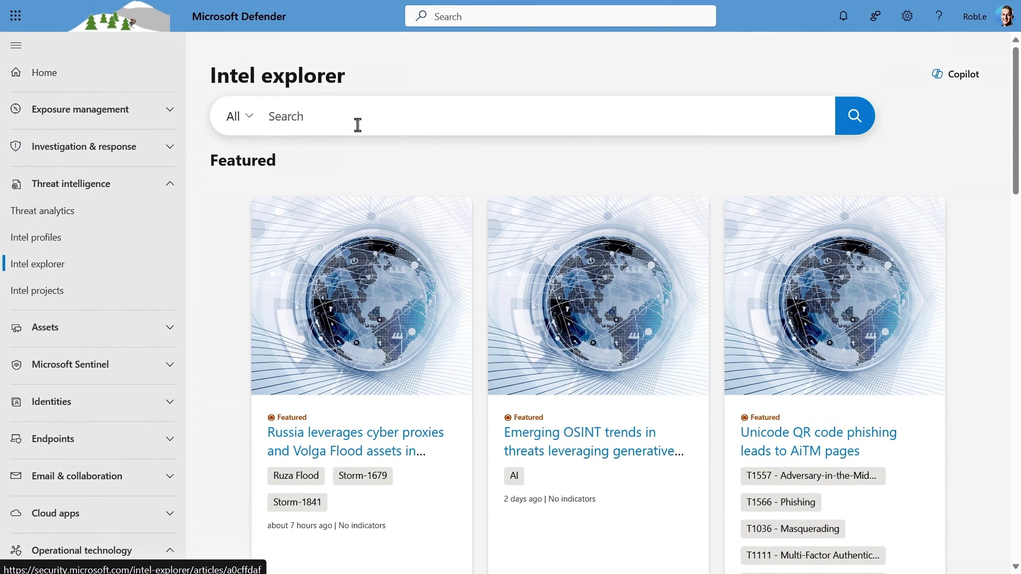
# Search Intel explorer for the pasted domain photoshop-adobe.shop
pyautogui.click(359, 123)
pyautogui.write('photoshop-adobe.shop')
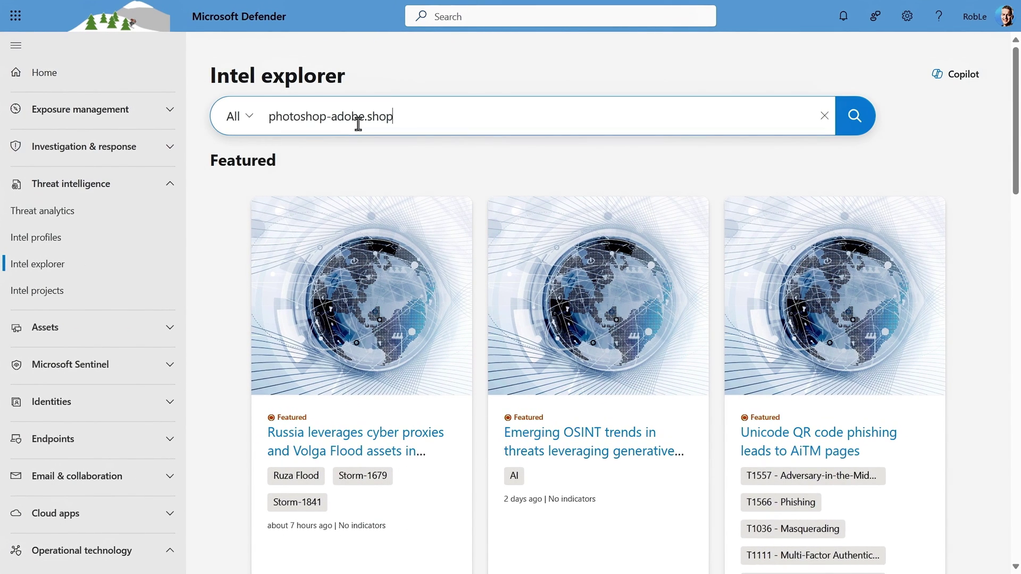
pyautogui.press('Return')
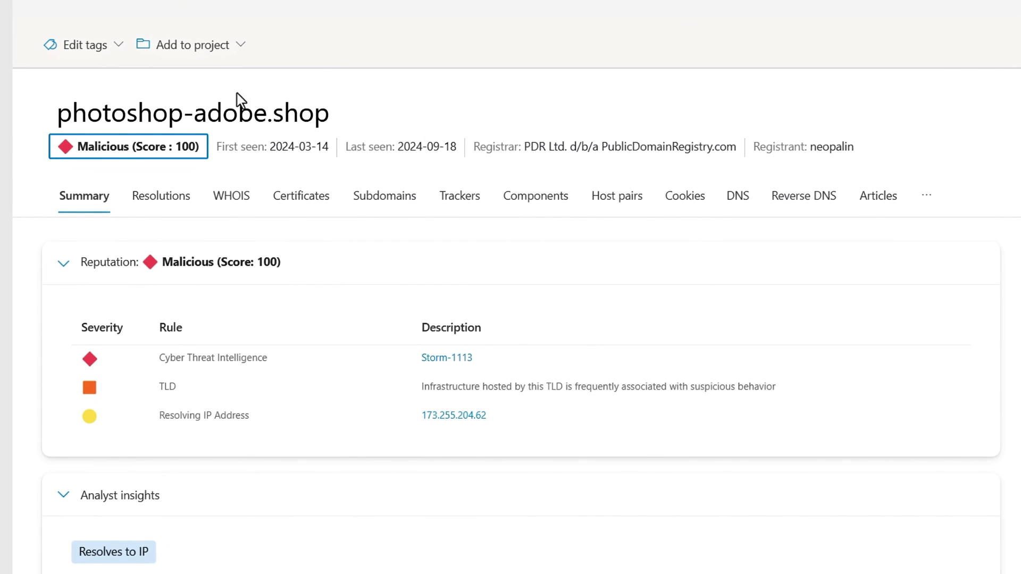
# Copy the resolving IP 173.255.204.62 from the domain profile and return to Intel explorer
pyautogui.click(443, 365)
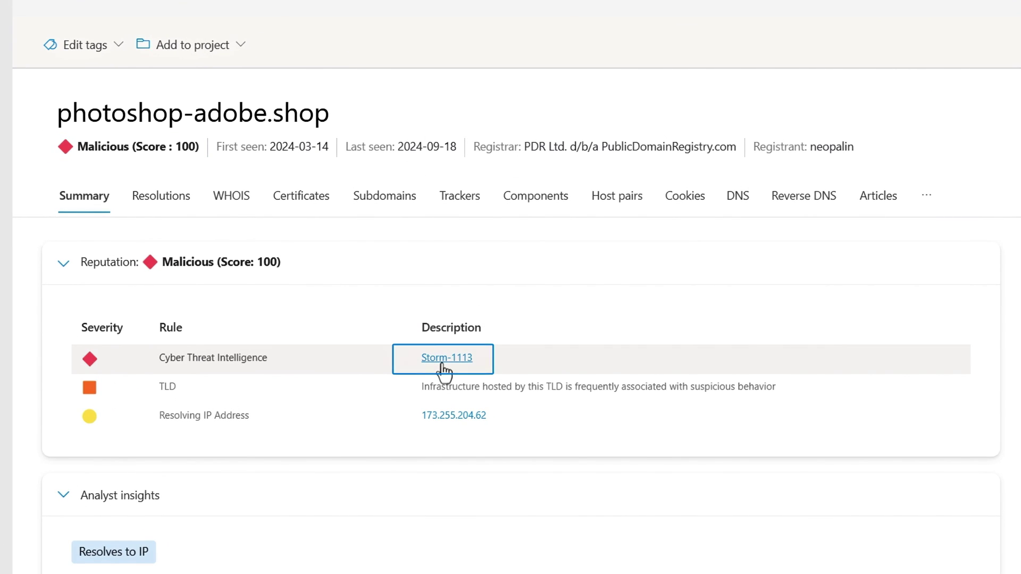
pyautogui.press('Tab')
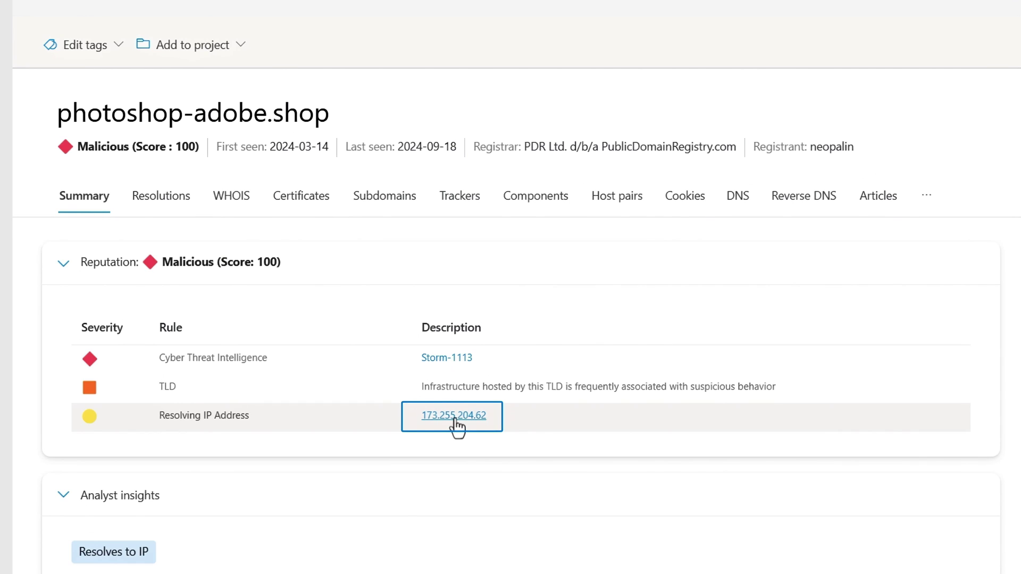
pyautogui.moveTo(495, 420); pyautogui.dragTo(422, 418)
pyautogui.hotkey('ctrl', 'c')
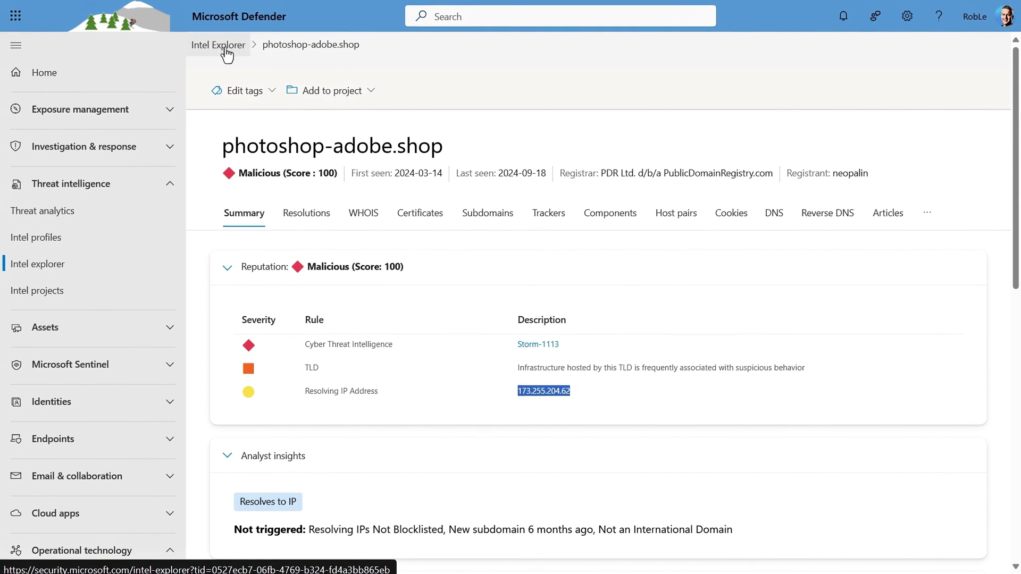
pyautogui.click(101, 8)
# Search Intel explorer for 173.255.204.62 and review the domains it resolves to
pyautogui.click(283, 121)
pyautogui.hotkey('ctrl', 'v')
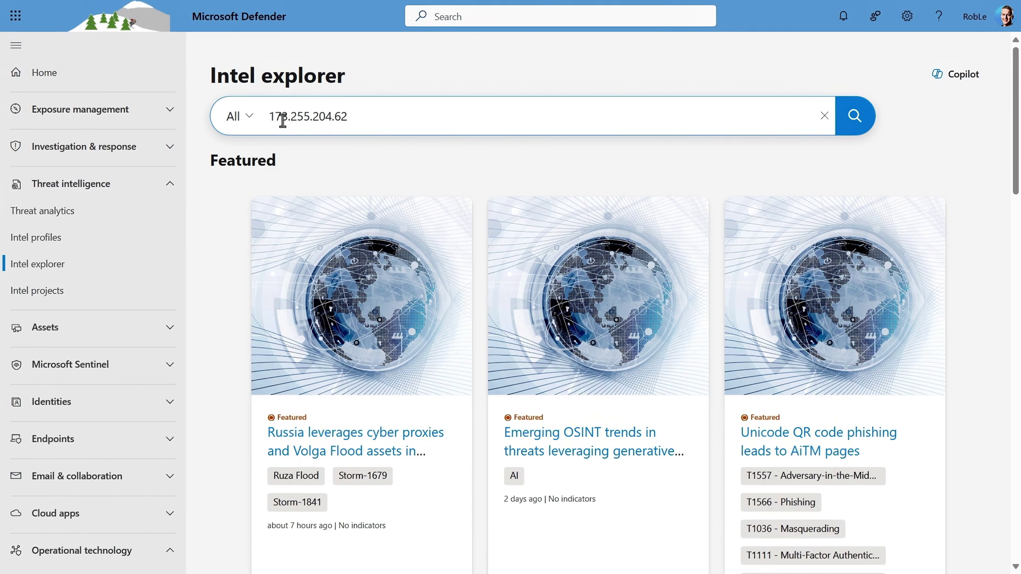
pyautogui.press('Return')
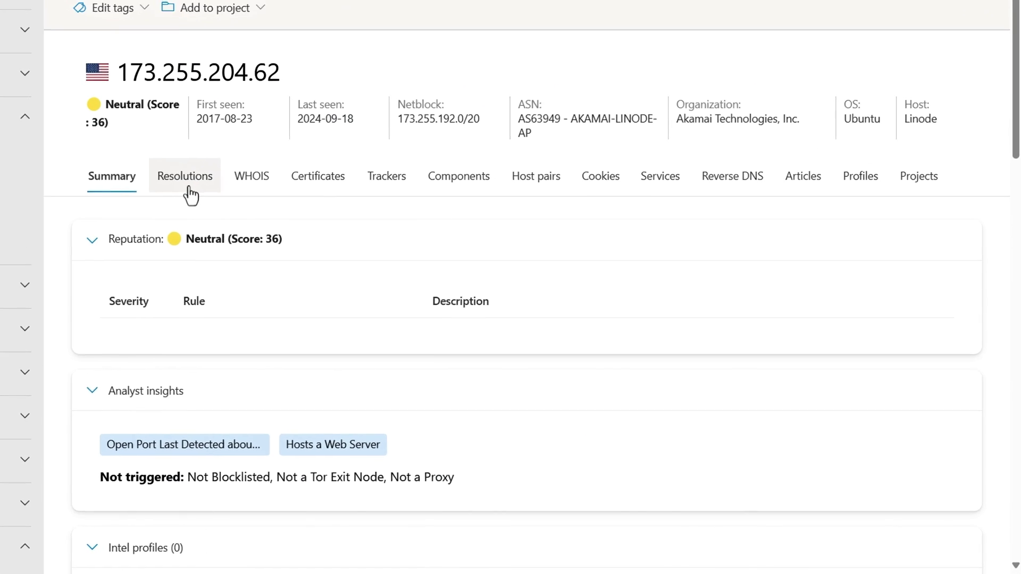
pyautogui.click(190, 186)
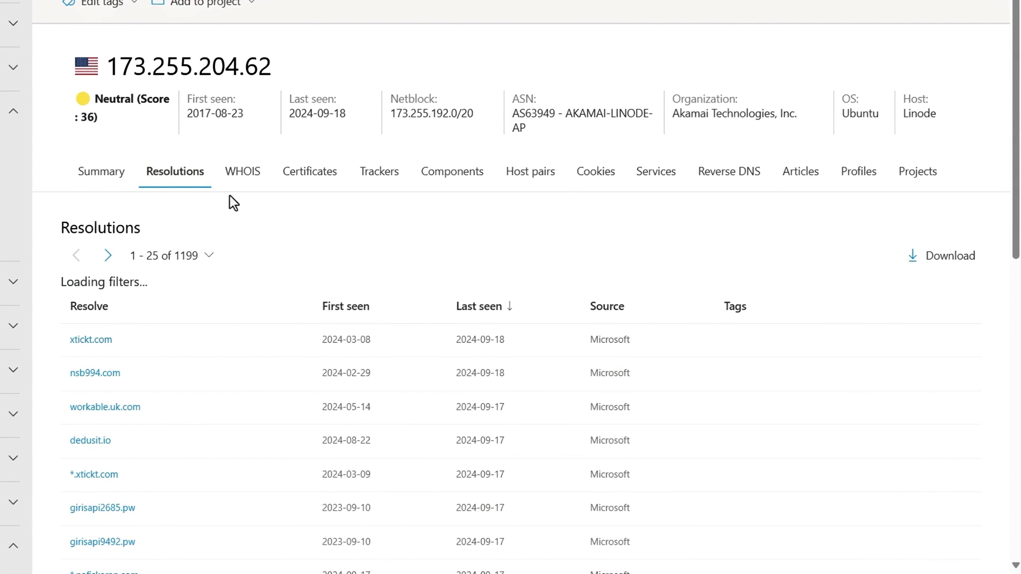
pyautogui.scroll(-4, 295, 271)
pyautogui.scroll(-7, 294, 375)
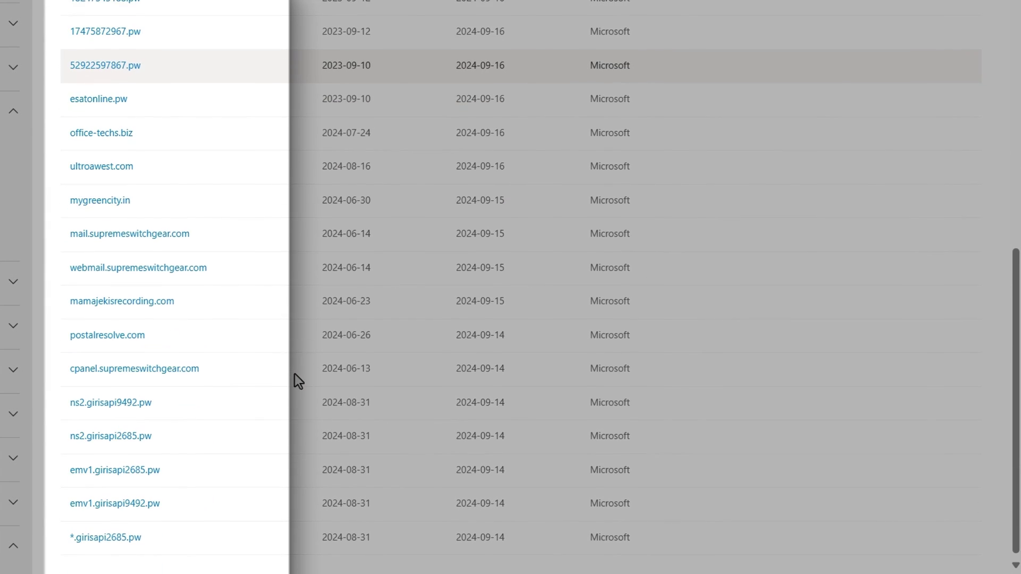
pyautogui.scroll(10, 295, 374)
# Open the workable.uk.com profile's Summary and select its reputation description values
pyautogui.click(276, 338)
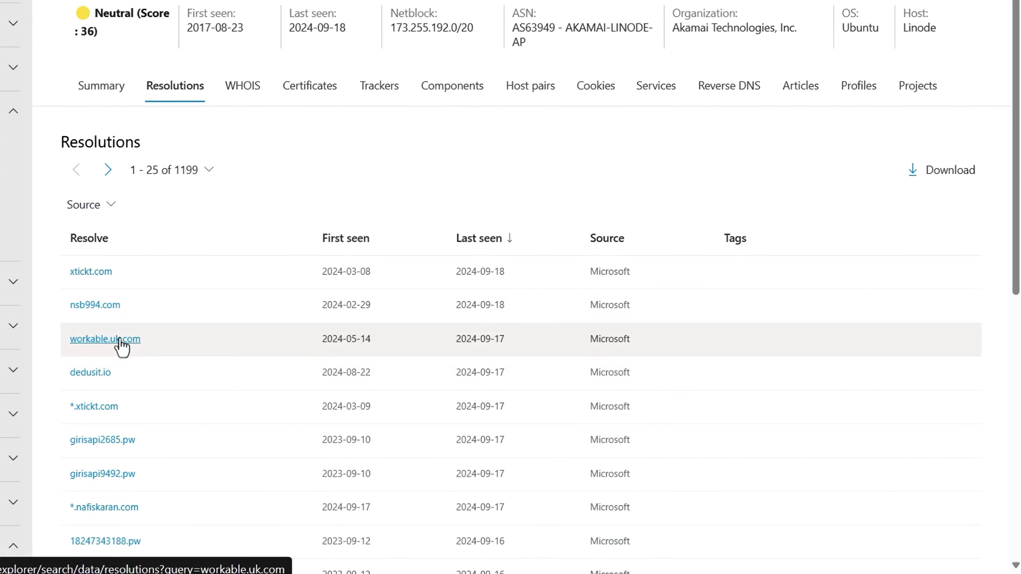
pyautogui.click(120, 341)
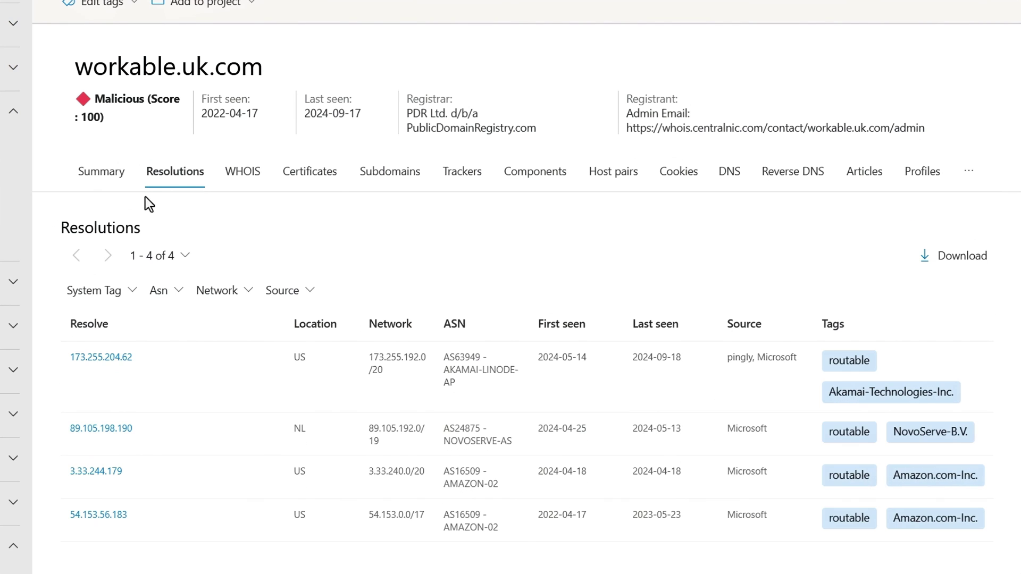
pyautogui.click(116, 177)
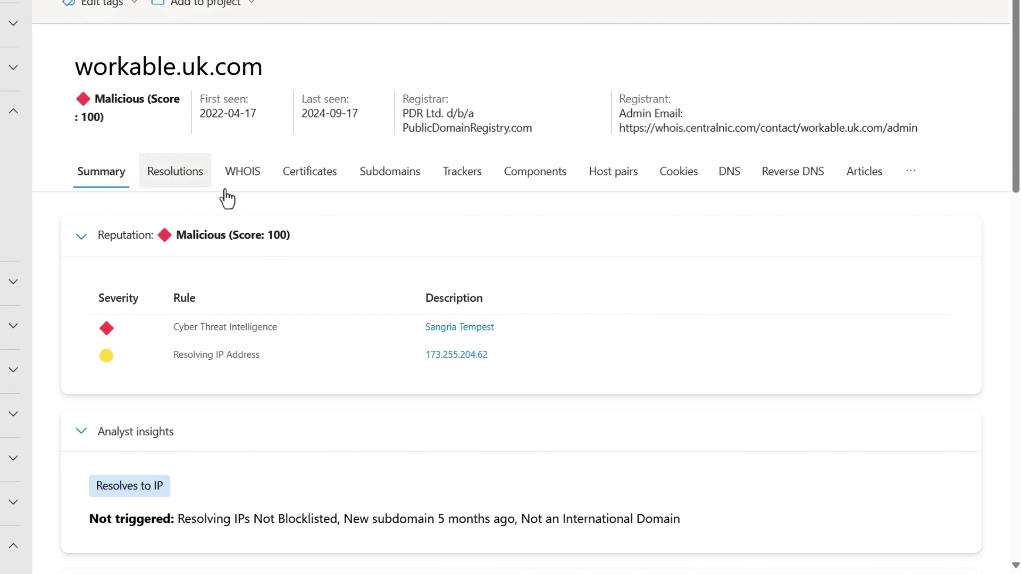
pyautogui.click(451, 369)
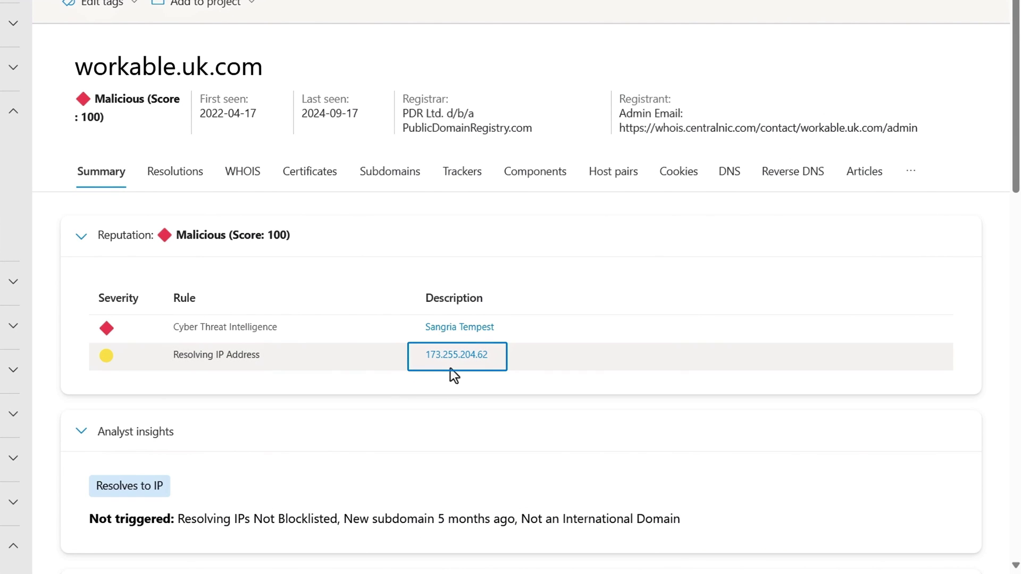
pyautogui.moveTo(451, 368); pyautogui.dragTo(466, 342)
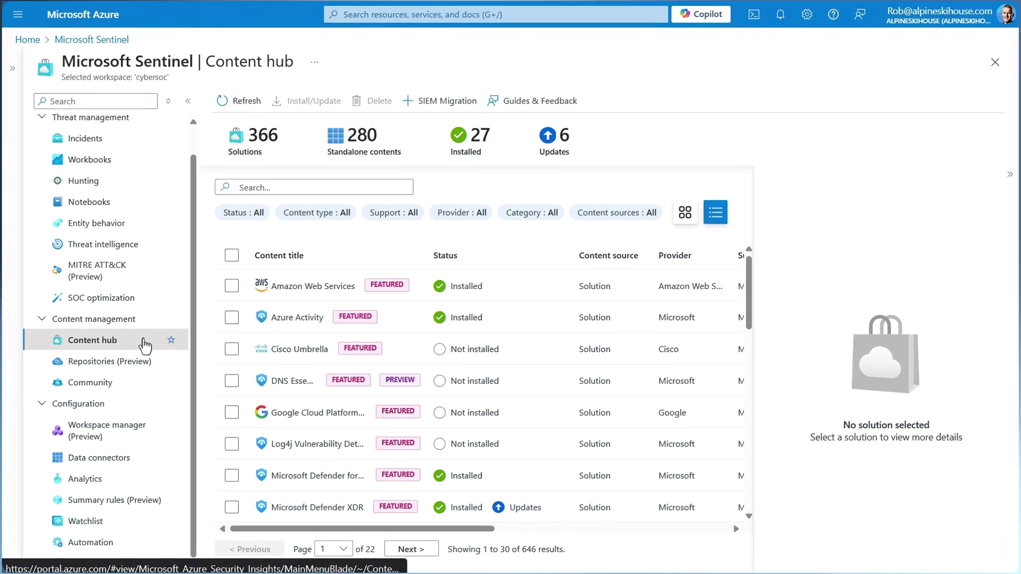
# Launch the SIEM Migration wizard from the Sentinel Content hub
pyautogui.click(212, 334)
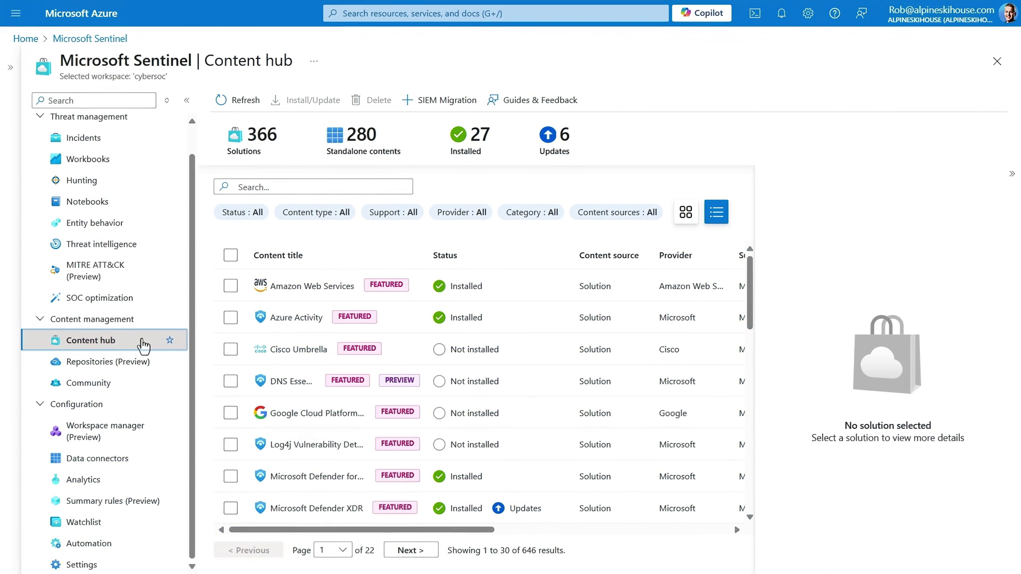
pyautogui.click(449, 103)
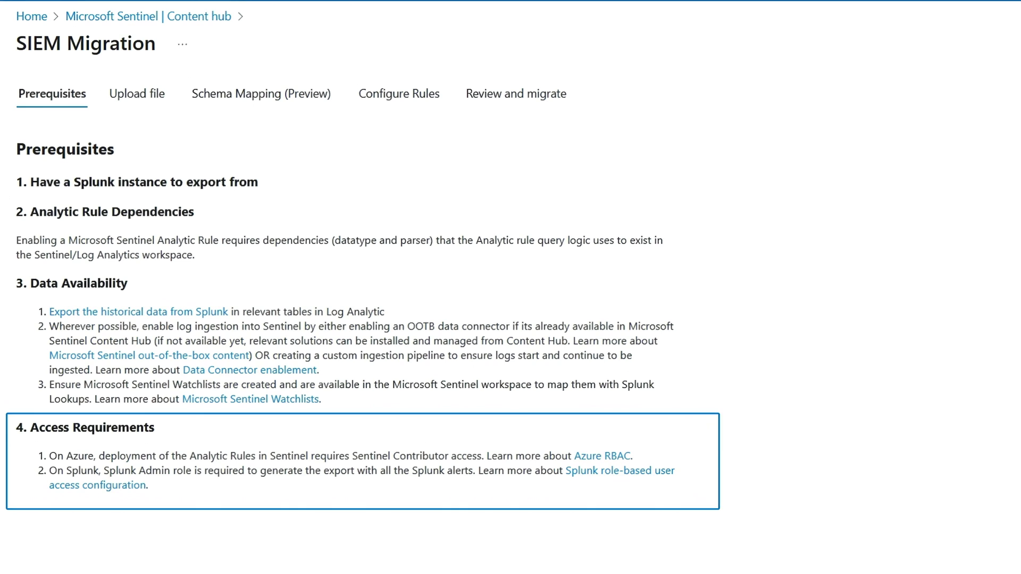
# Upload the exported Splunk rules JSON file to the migration wizard
pyautogui.click(86, 561)
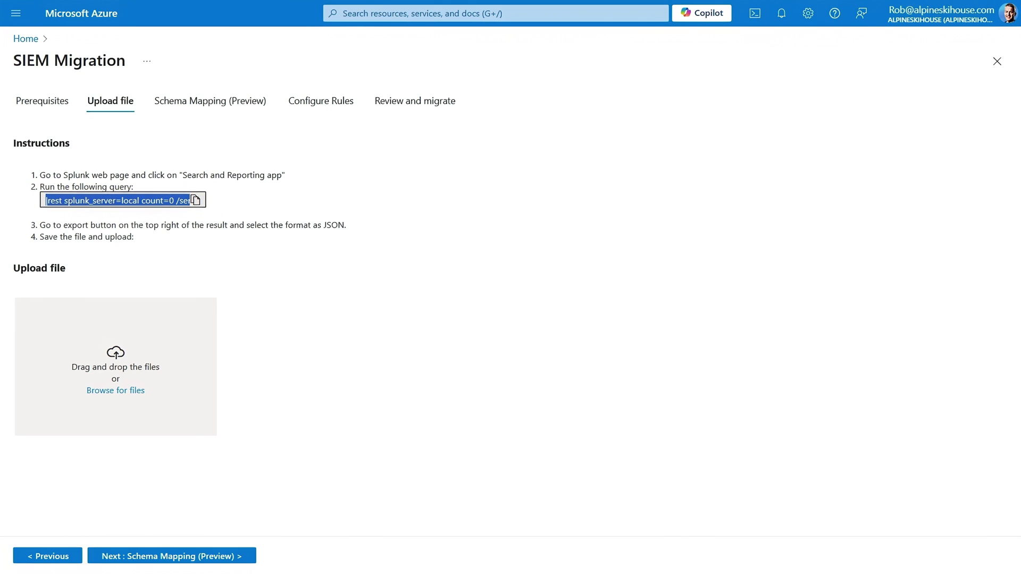
pyautogui.moveTo(5, 314); pyautogui.dragTo(146, 381)
pyautogui.click(154, 557)
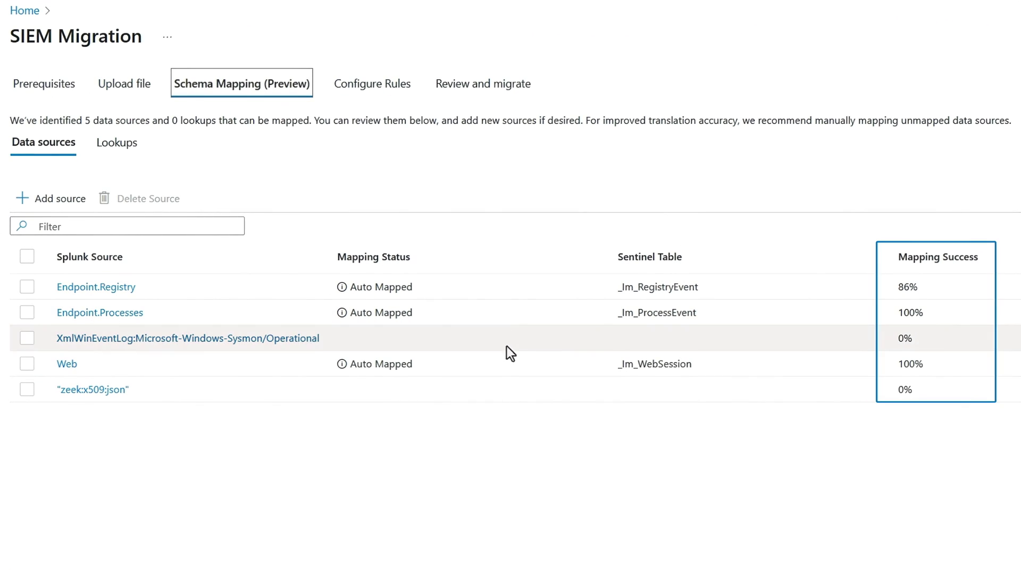
# Map the Endpoint.Registry registry_path column and save the schema mapping
pyautogui.click(112, 291)
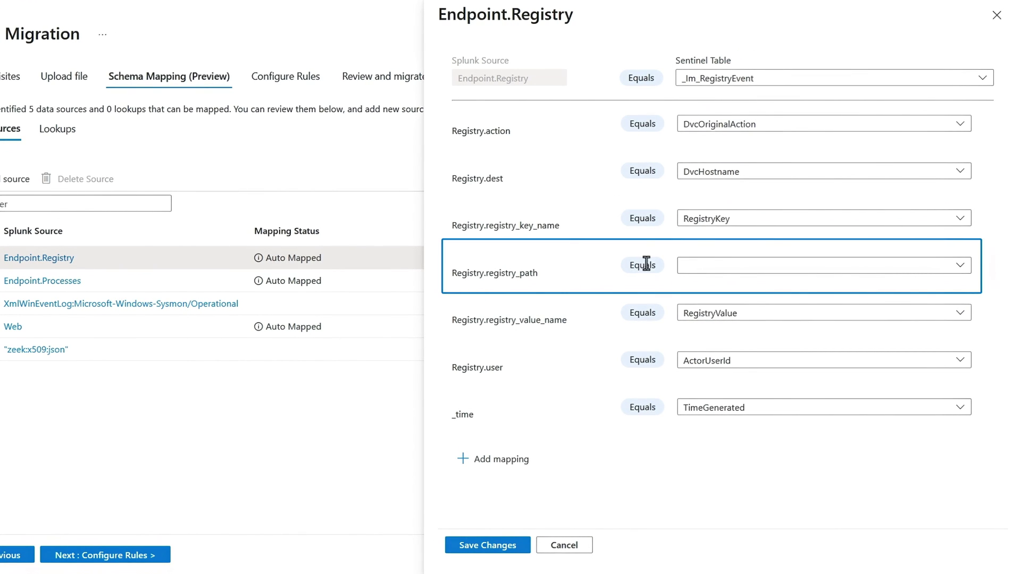
pyautogui.click(957, 265)
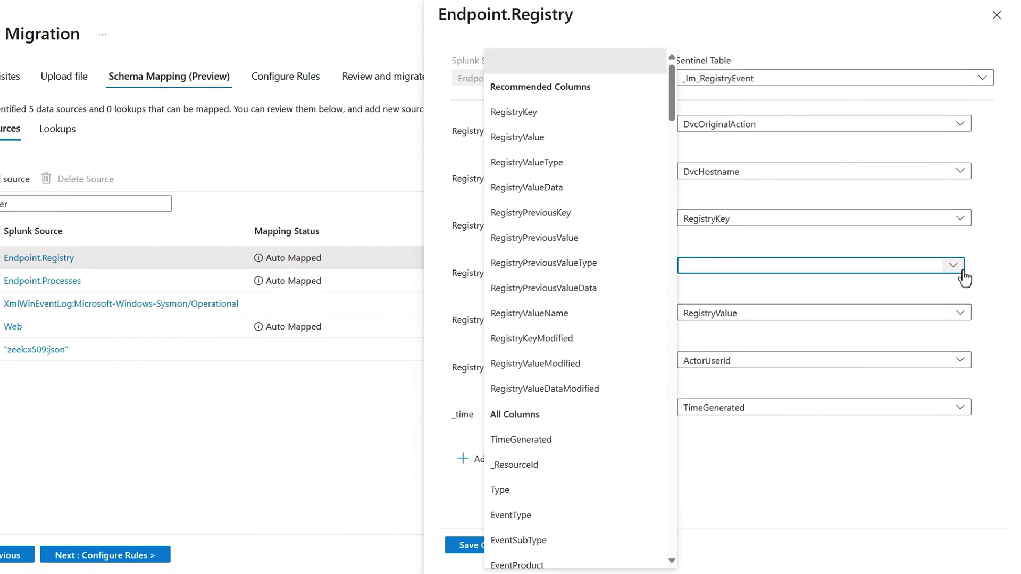
pyautogui.click(468, 546)
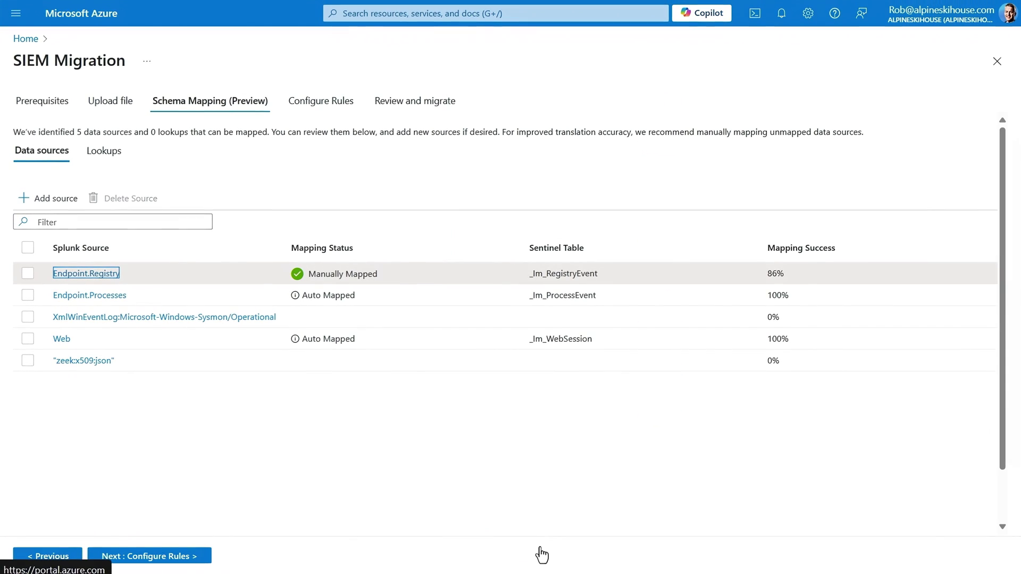
pyautogui.click(207, 558)
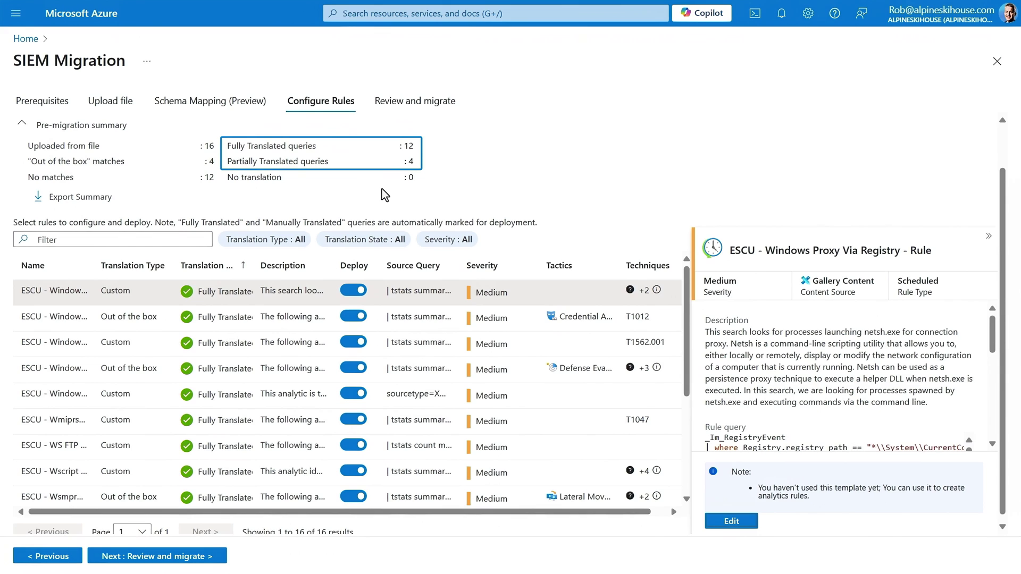
# Deploy the 12 translated Splunk rules and widen the Analytics Name column to read them
pyautogui.scroll(-3, 876, 378)
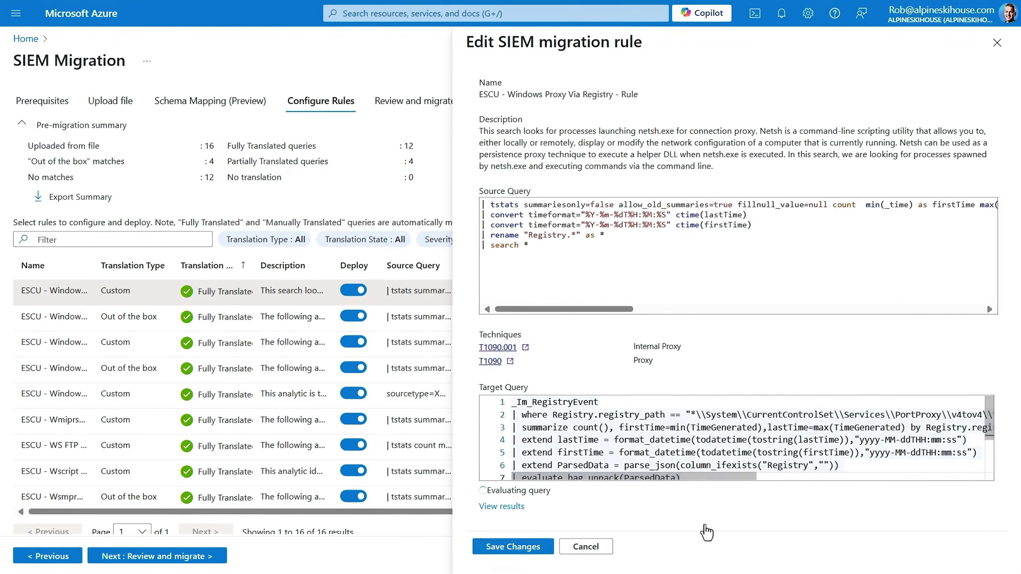
pyautogui.click(514, 547)
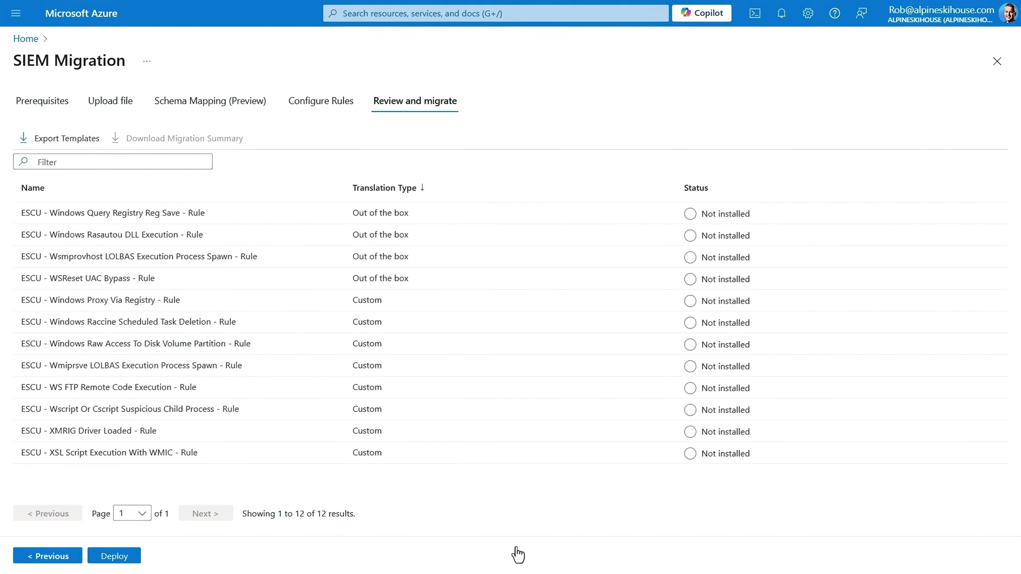
pyautogui.click(115, 556)
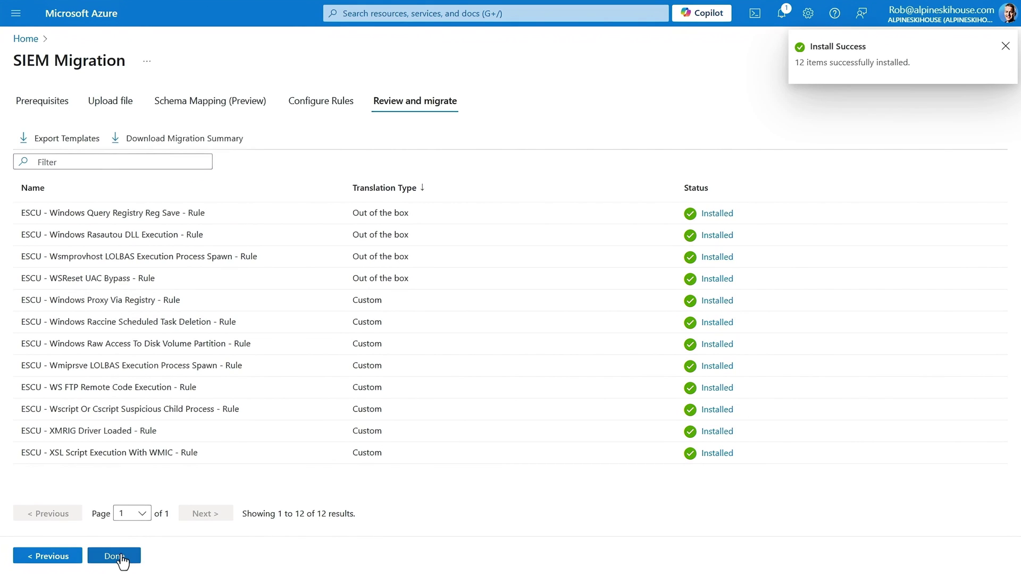
pyautogui.click(114, 556)
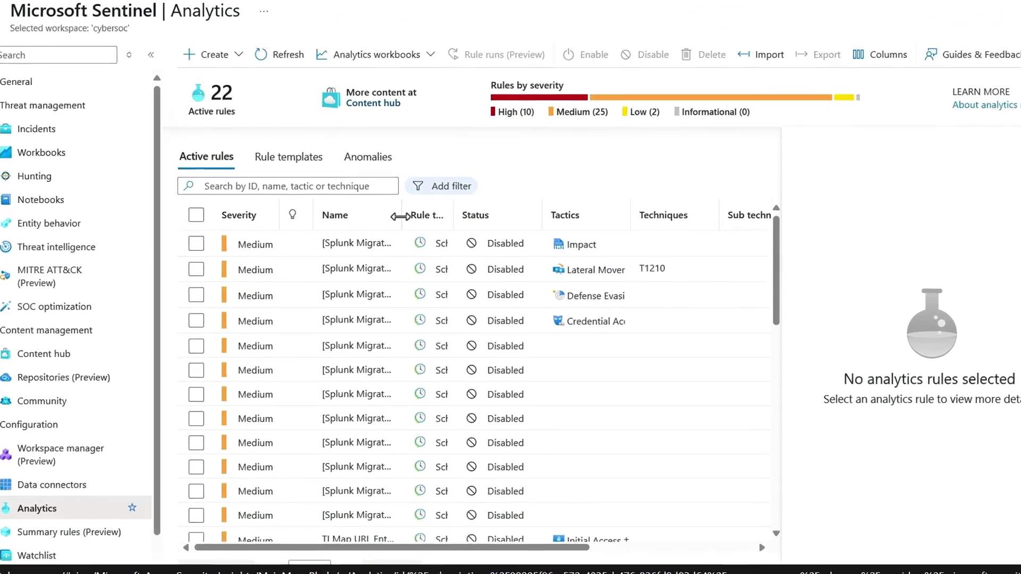
pyautogui.moveTo(400, 217); pyautogui.dragTo(577, 215)
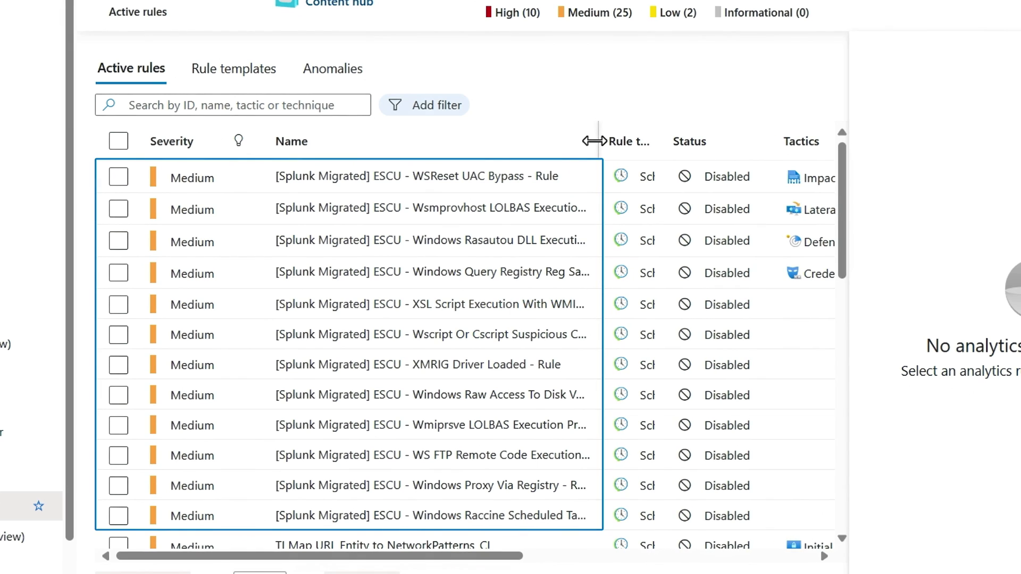